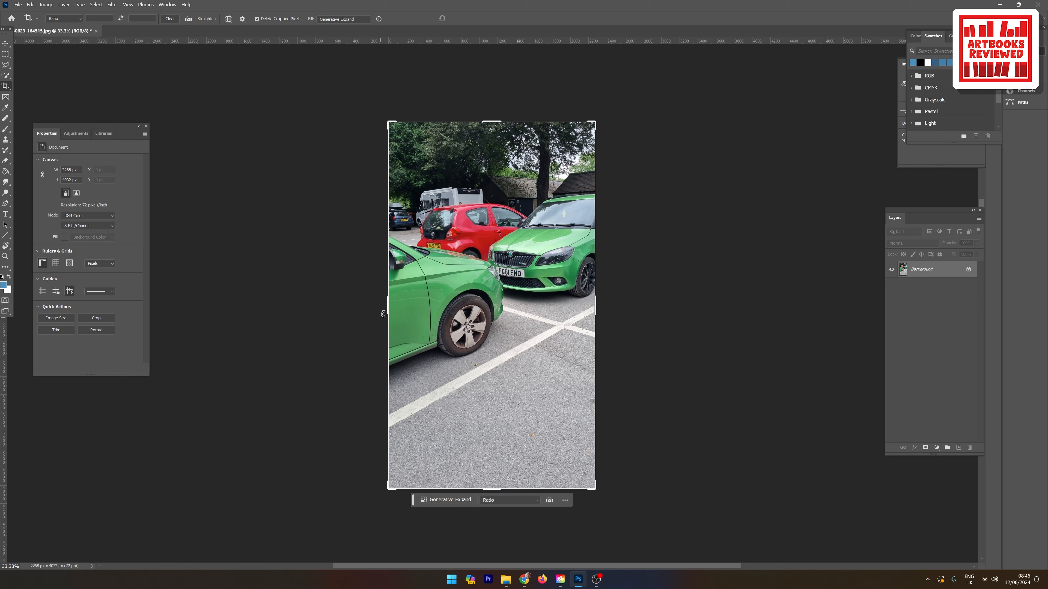
Step: Extend the car park photo's left side by about a quarter of its width using Generative Expand without a prompt
left_click_drag(387, 309, 298, 320)
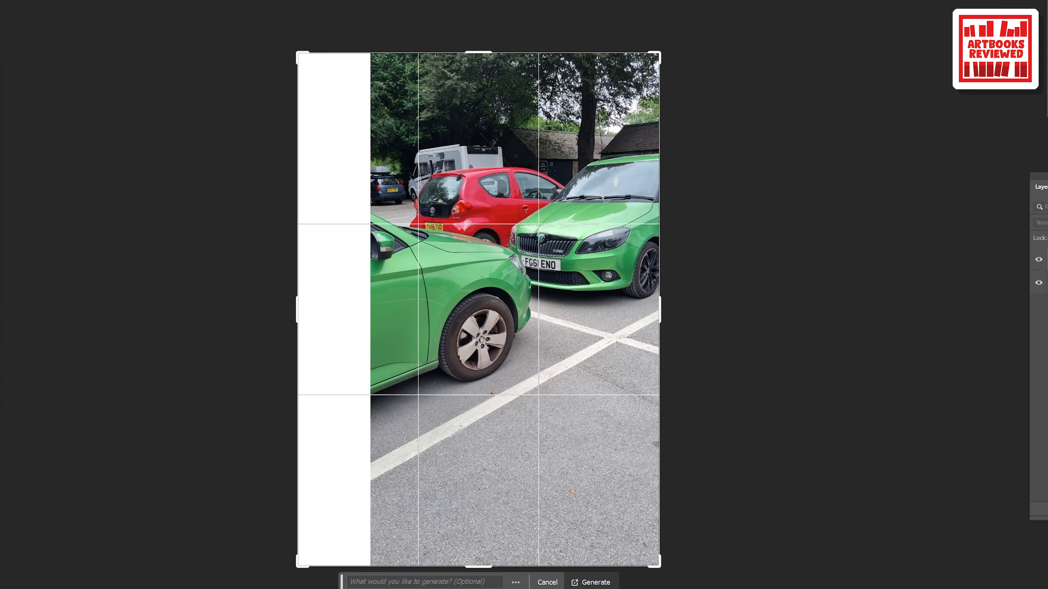
left_click(594, 582)
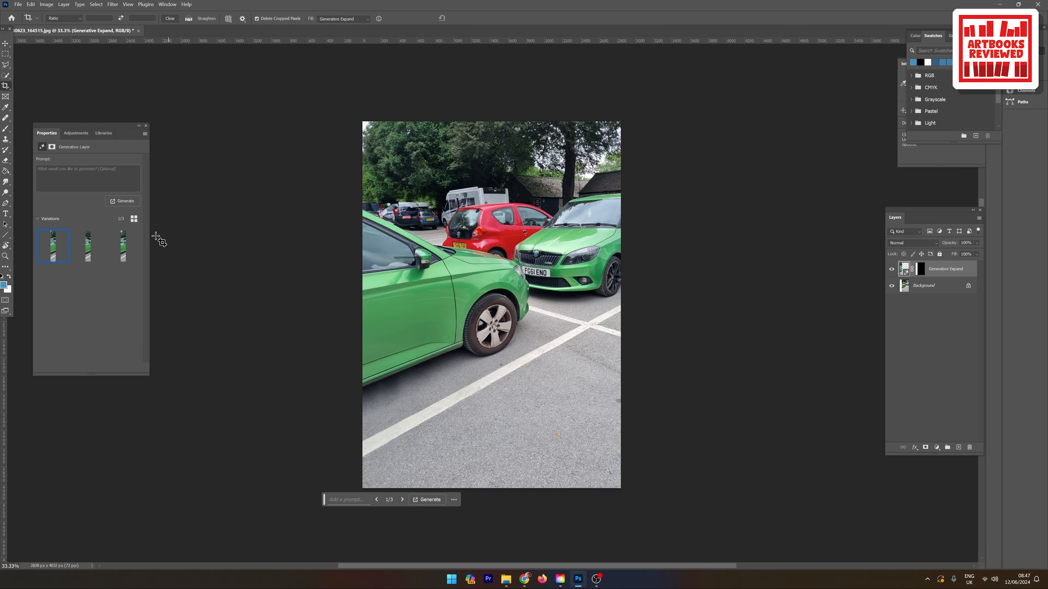
Step: Compare the three generated variations of the extended left side, looking at the green car and the vehicles behind it
left_click(88, 249)
left_click(122, 270)
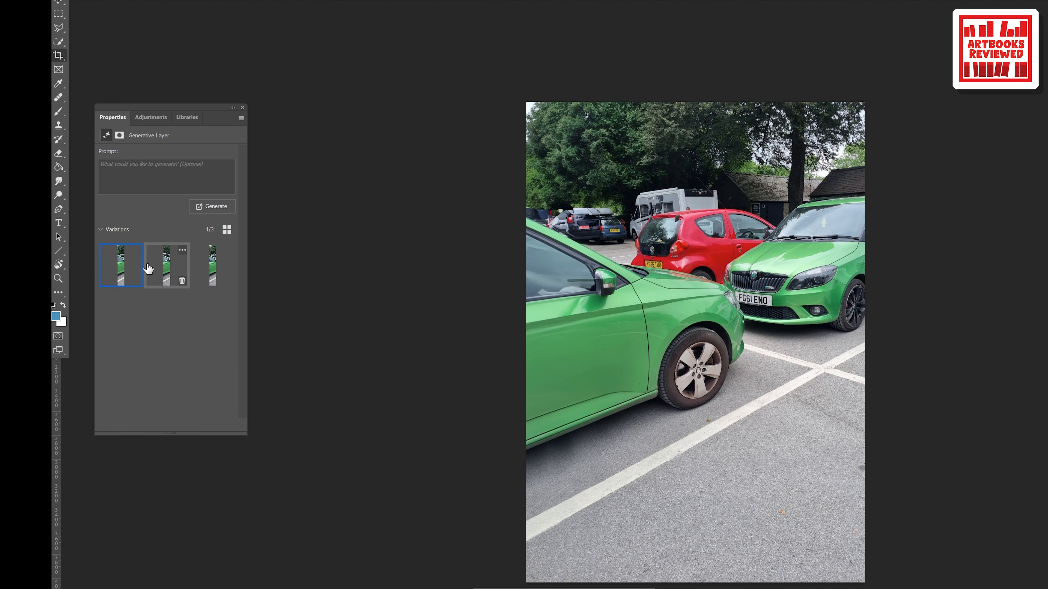
left_click(164, 270)
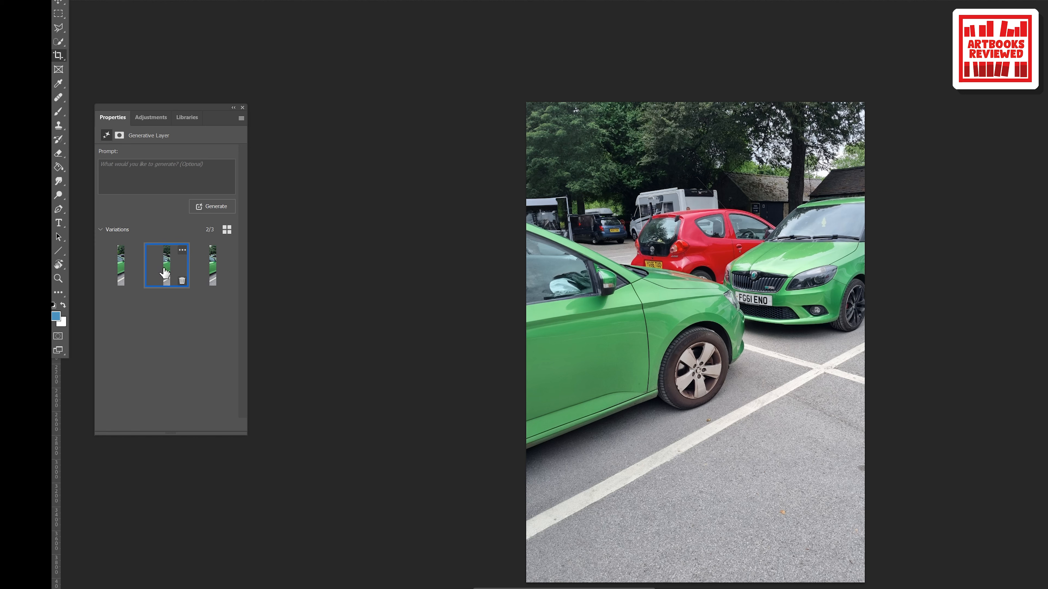
left_click(217, 269)
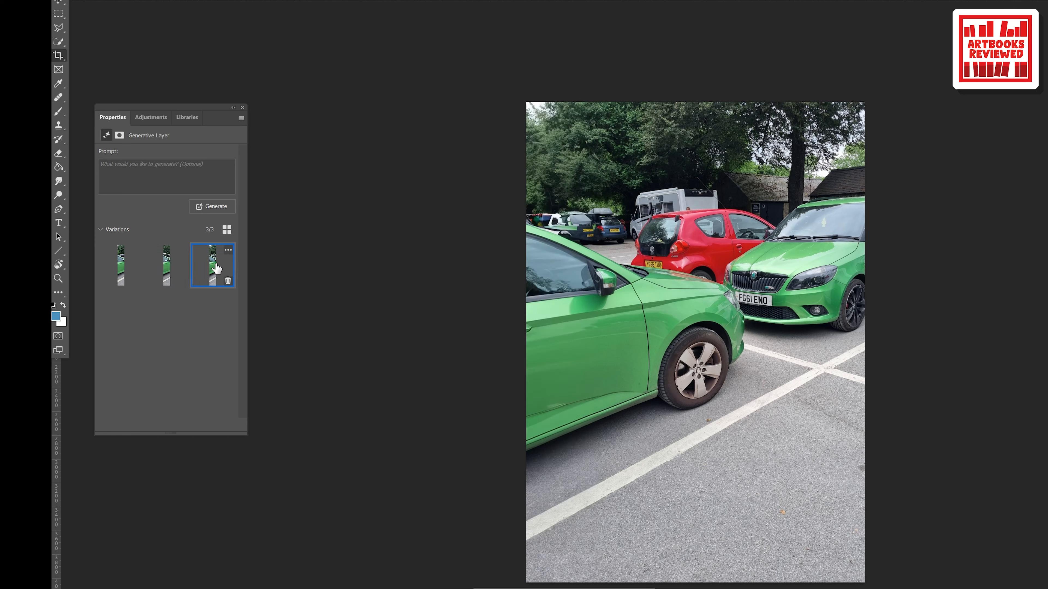
left_click(169, 270)
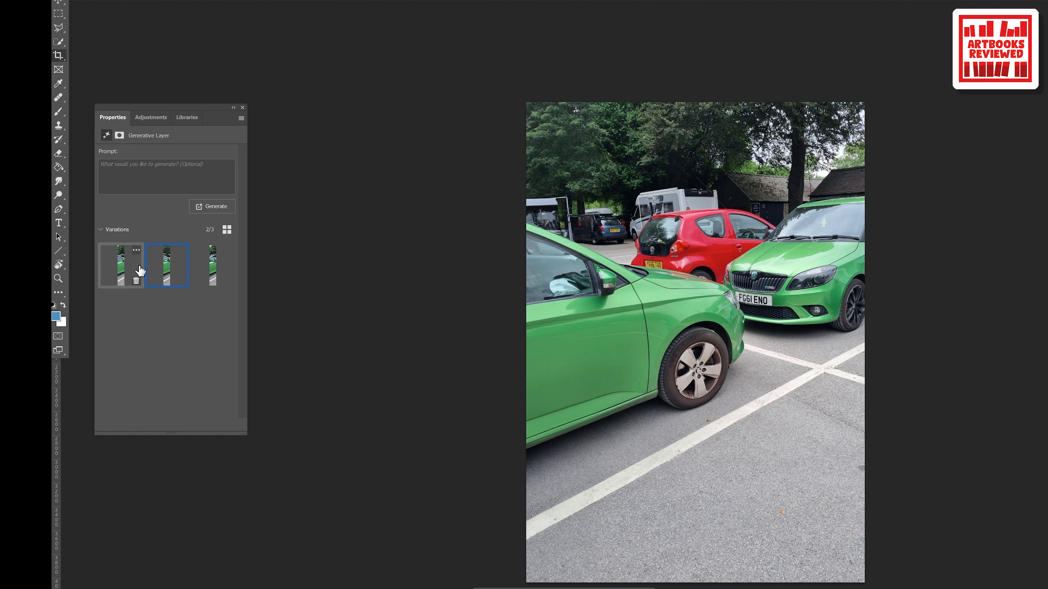
left_click(119, 274)
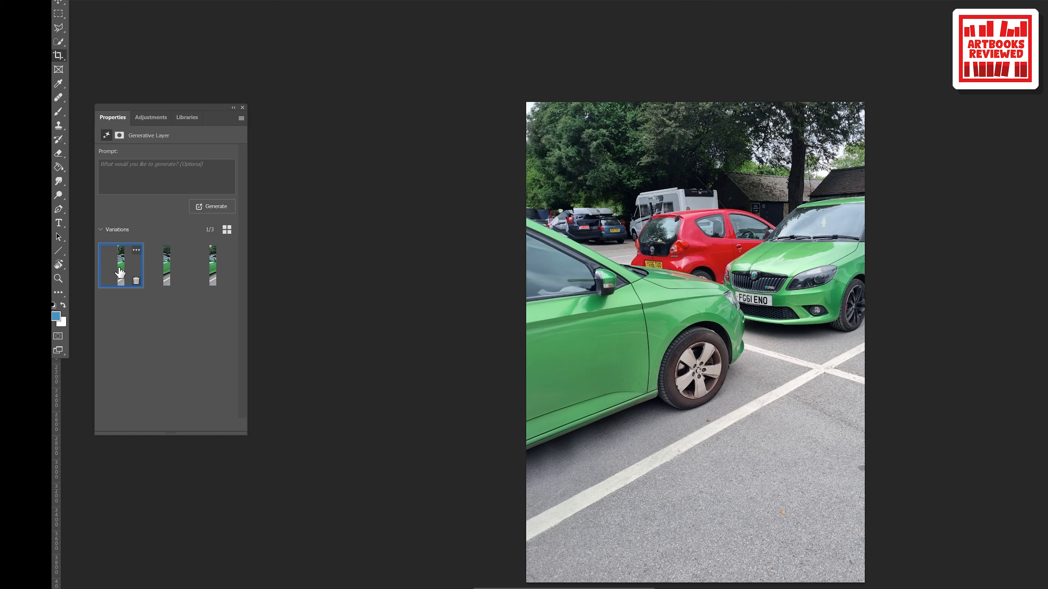
left_click(161, 273)
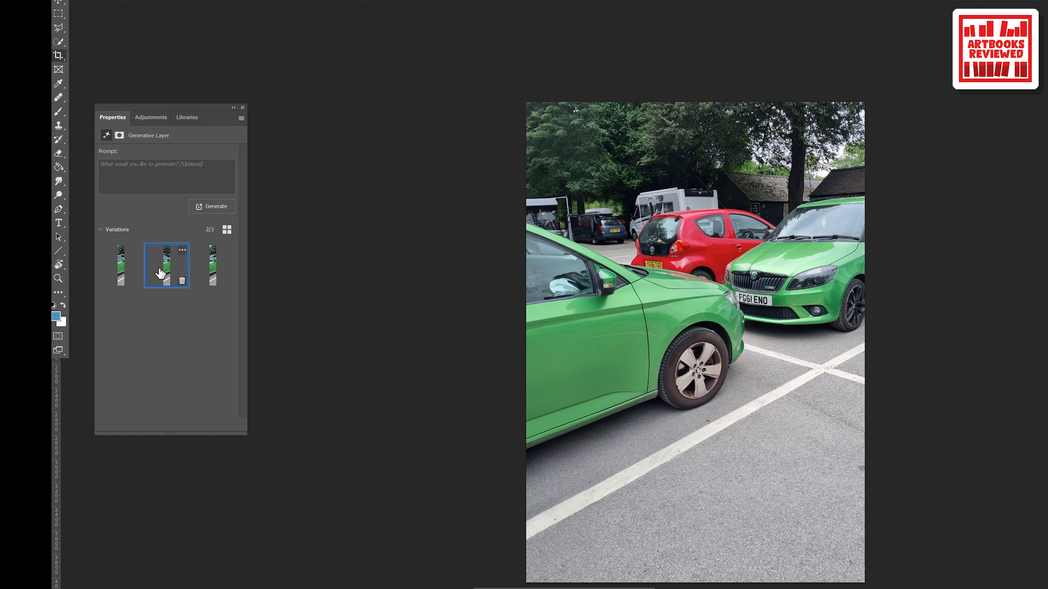
left_click(216, 270)
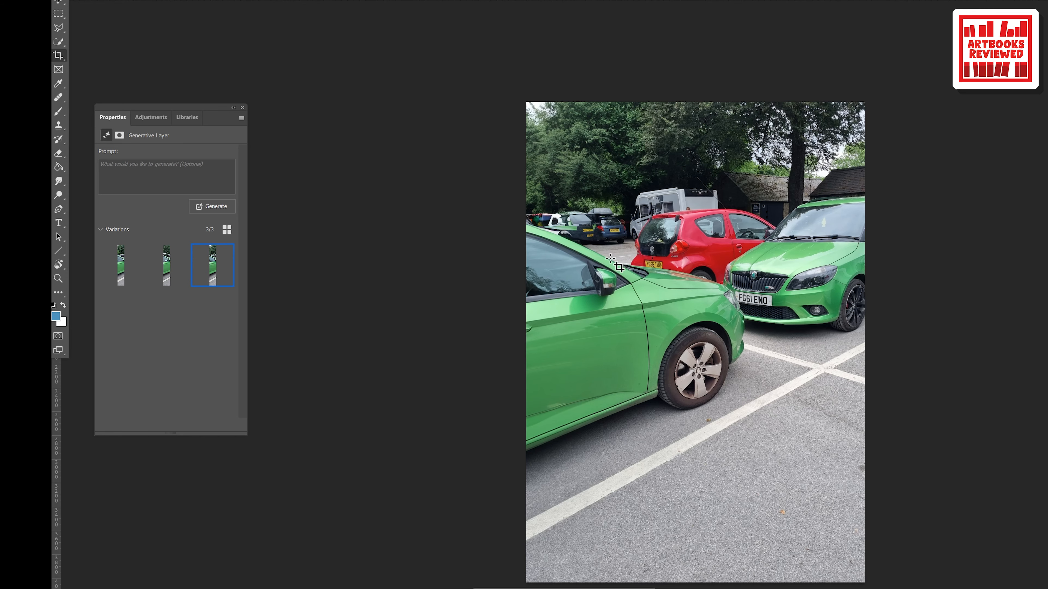
Step: Inspect the variations up close around the background vehicles and car window, and keep the first one
key("ctrl+plus")
key("ctrl+plus")
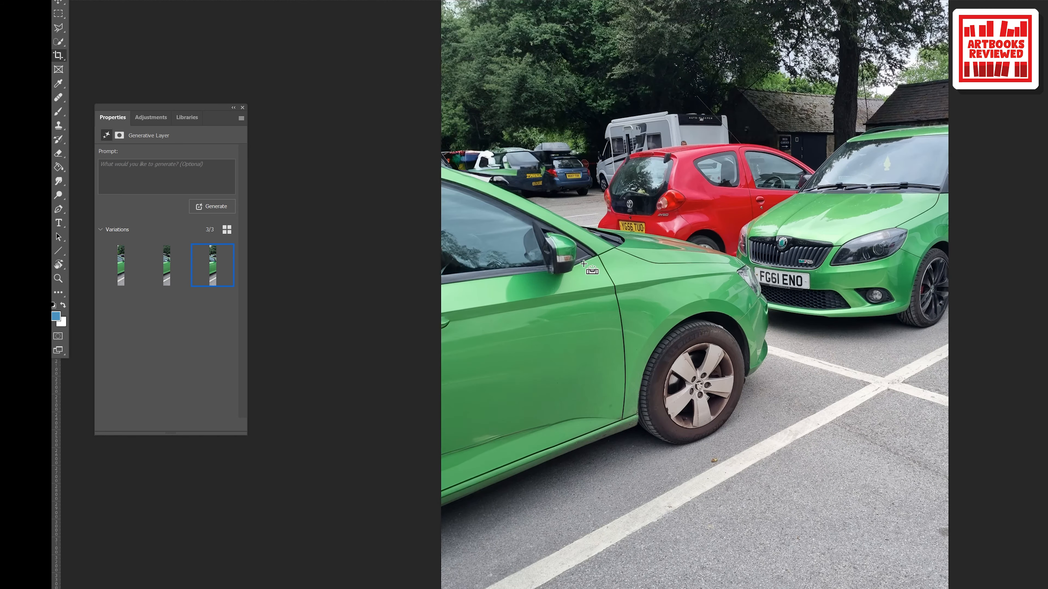
left_click_drag(456, 172, 603, 296)
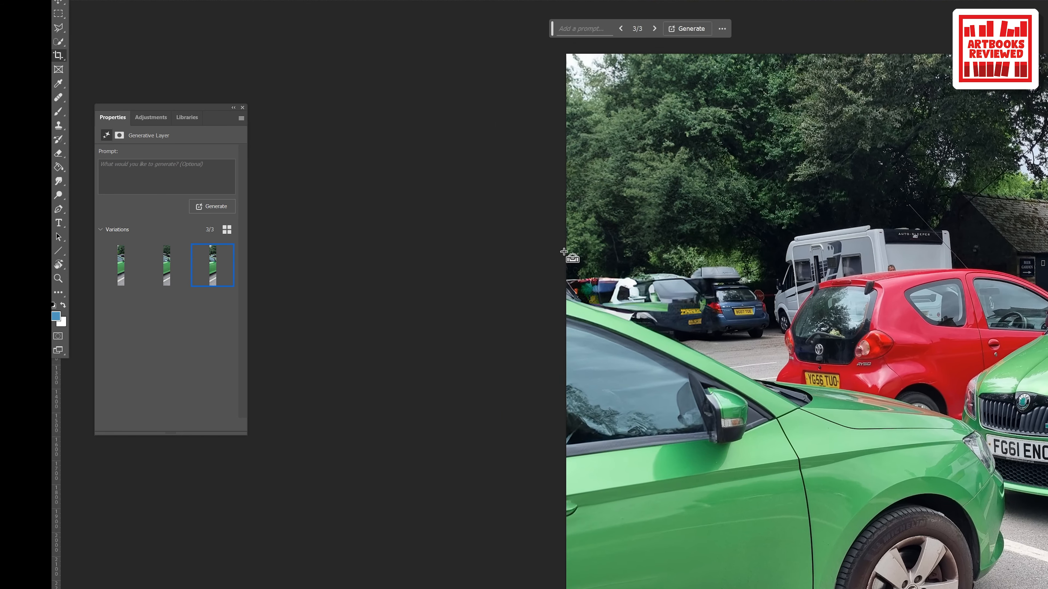
key("ctrl+plus")
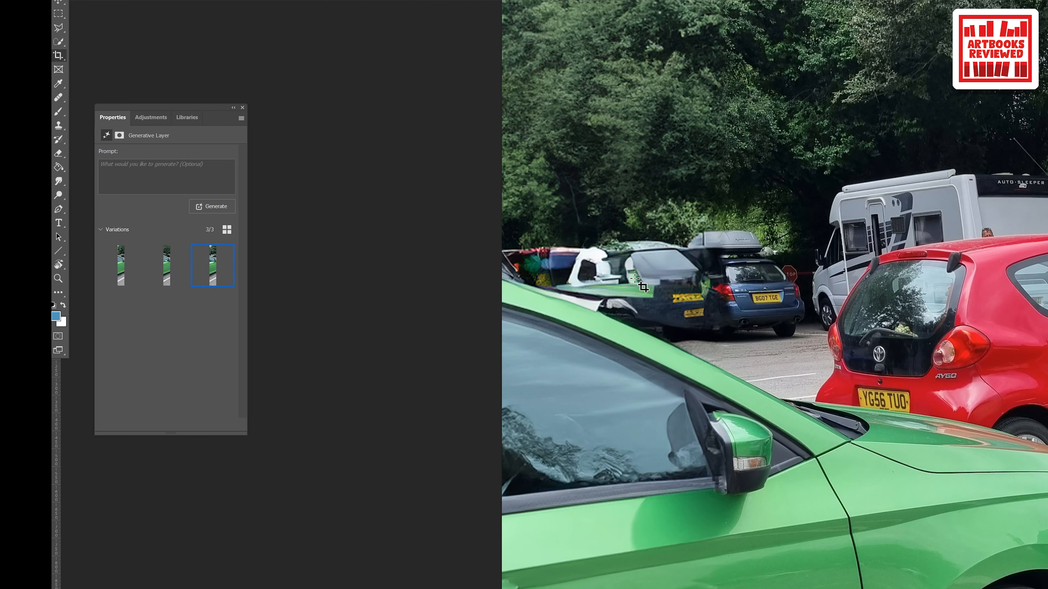
left_click(169, 270)
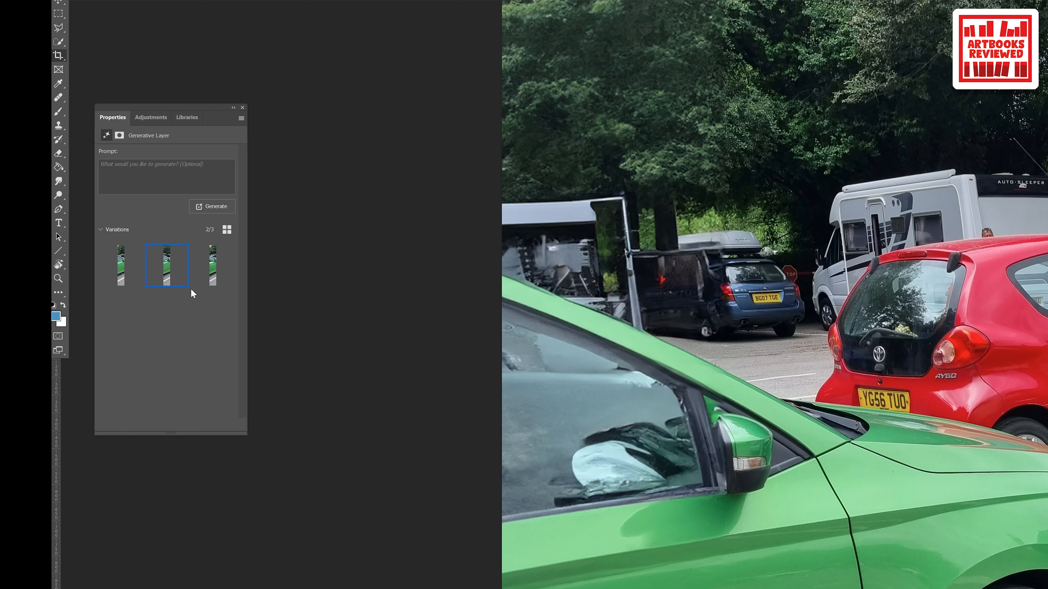
left_click(122, 266)
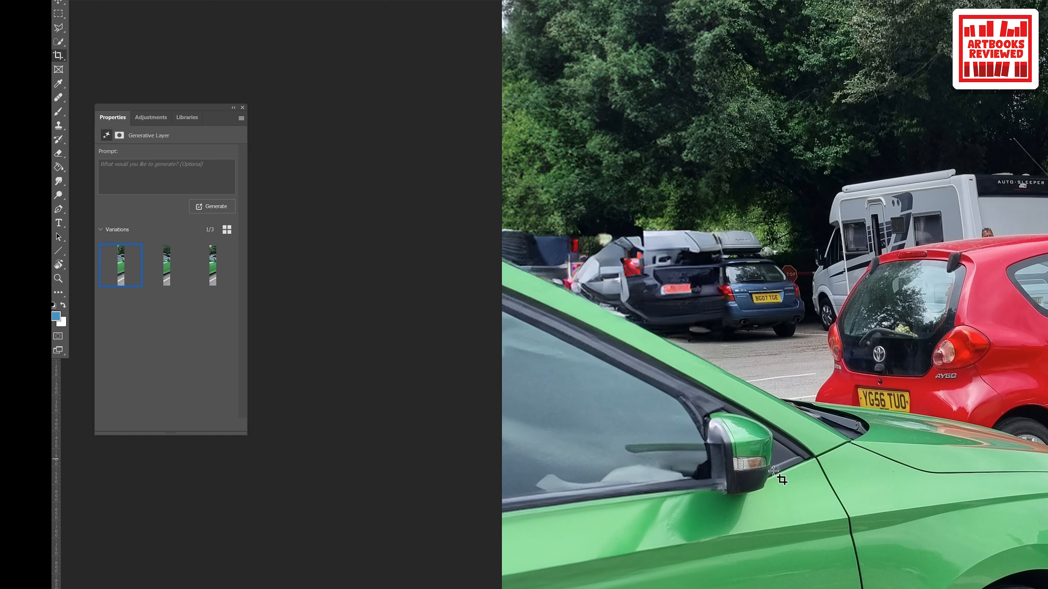
key("ctrl+minus")
key("ctrl+minus")
key("ctrl+minus")
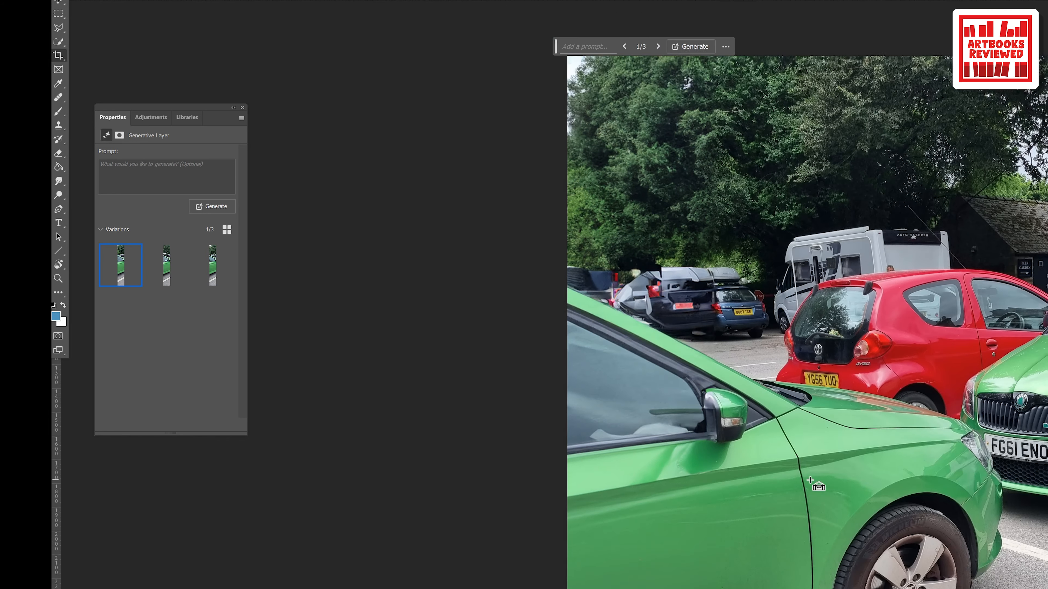
left_click_drag(844, 479, 752, 375)
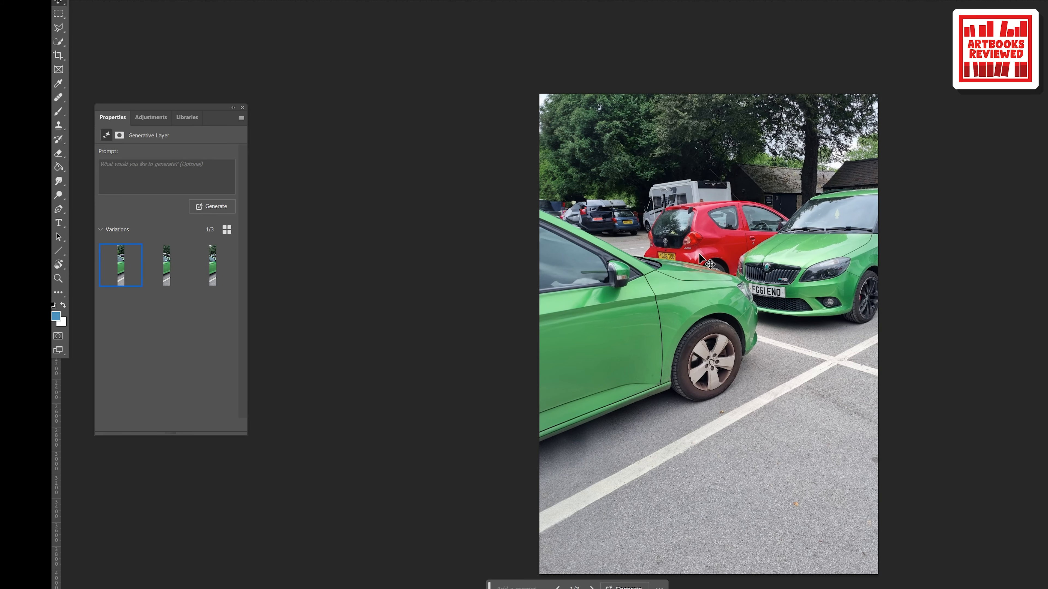
Step: Extend the photo's right side by about 15 percent with Generative Expand without a prompt, and choose the third variation
left_click(58, 56)
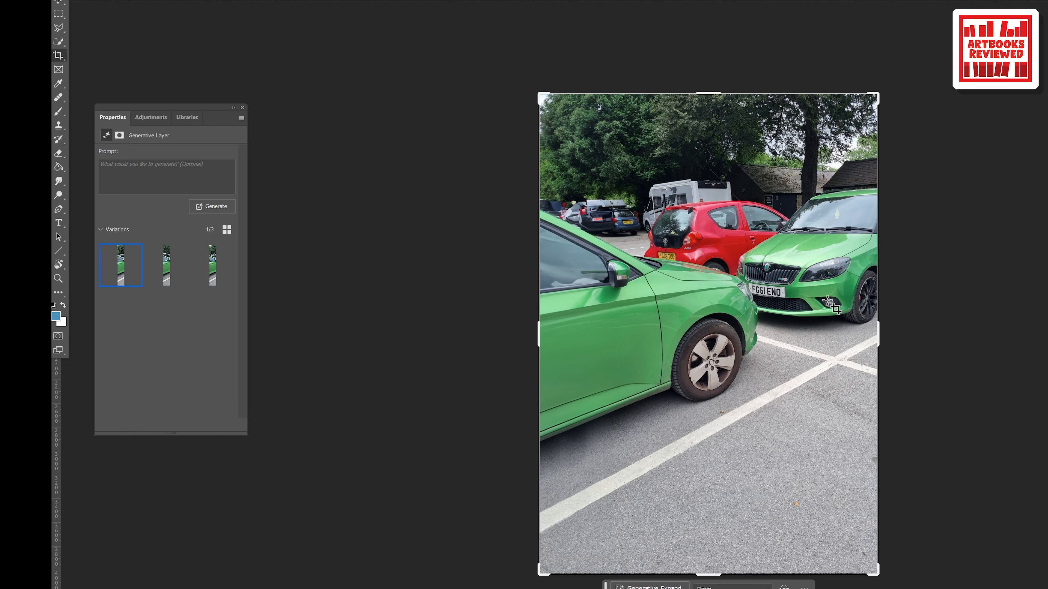
left_click_drag(880, 336, 906, 337)
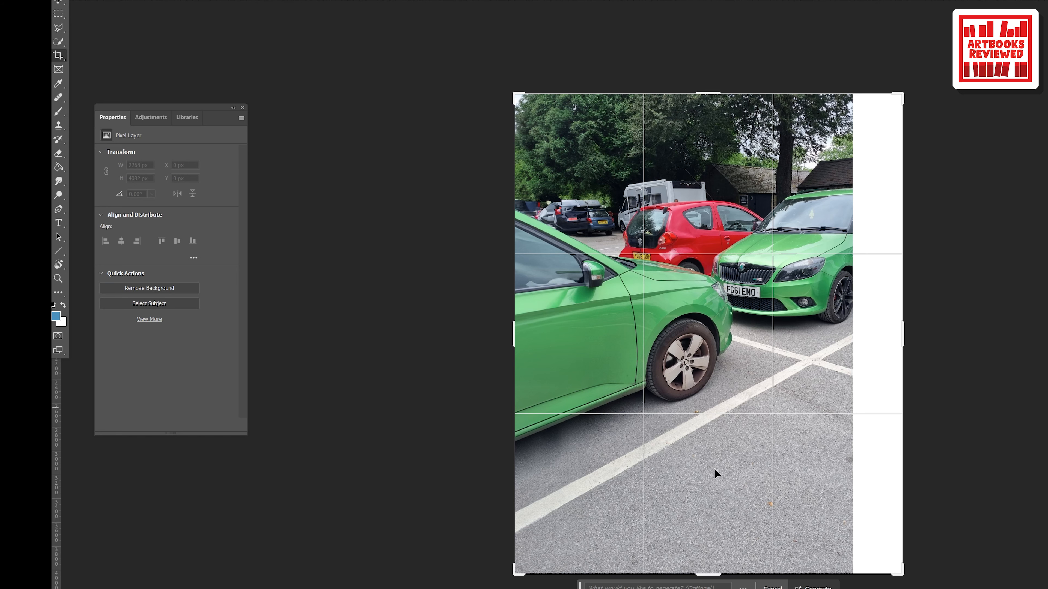
left_click(813, 587)
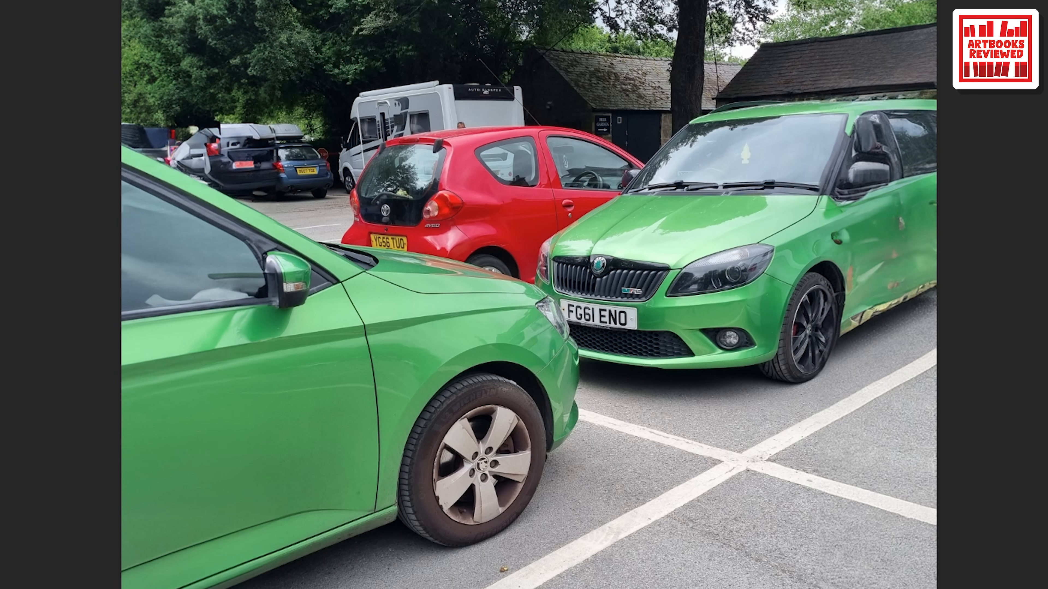
left_click(220, 269)
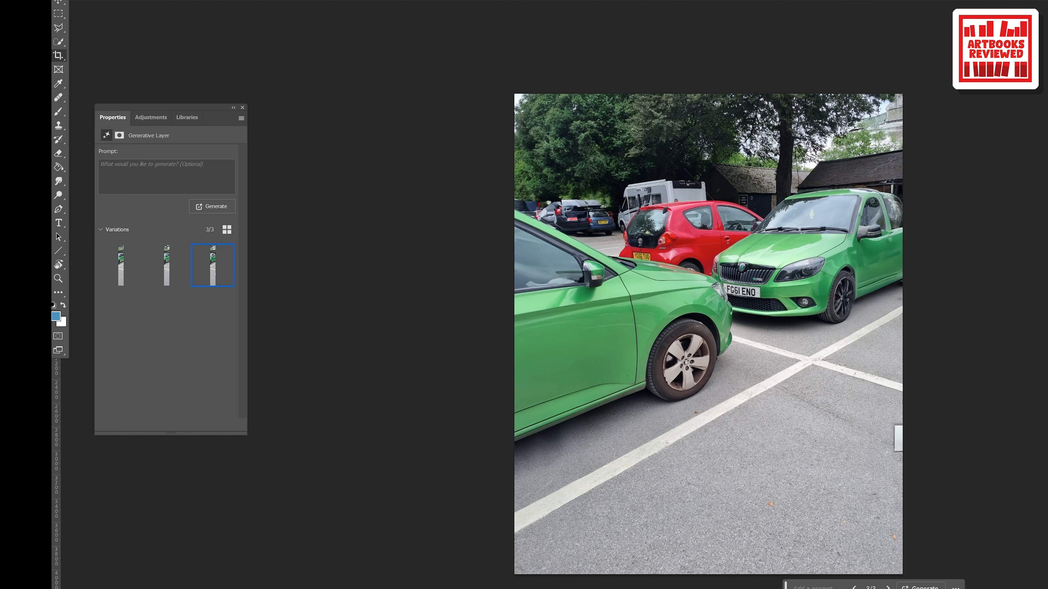
Step: Extend the right side again to more than double the photo's width with promptless Generative Expand, and choose the third variation
left_click(858, 390)
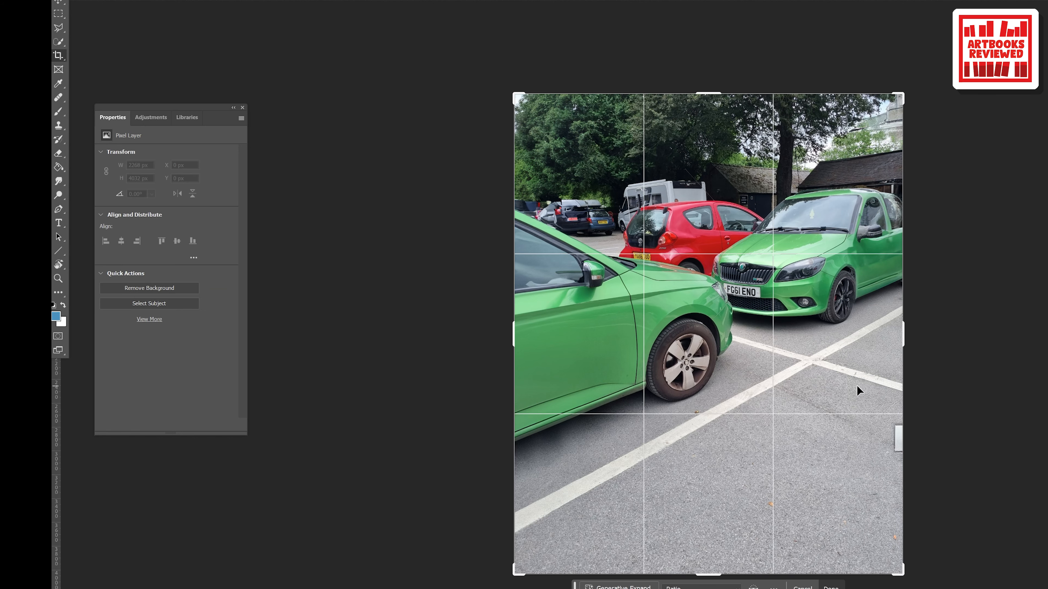
left_click_drag(903, 338, 967, 346)
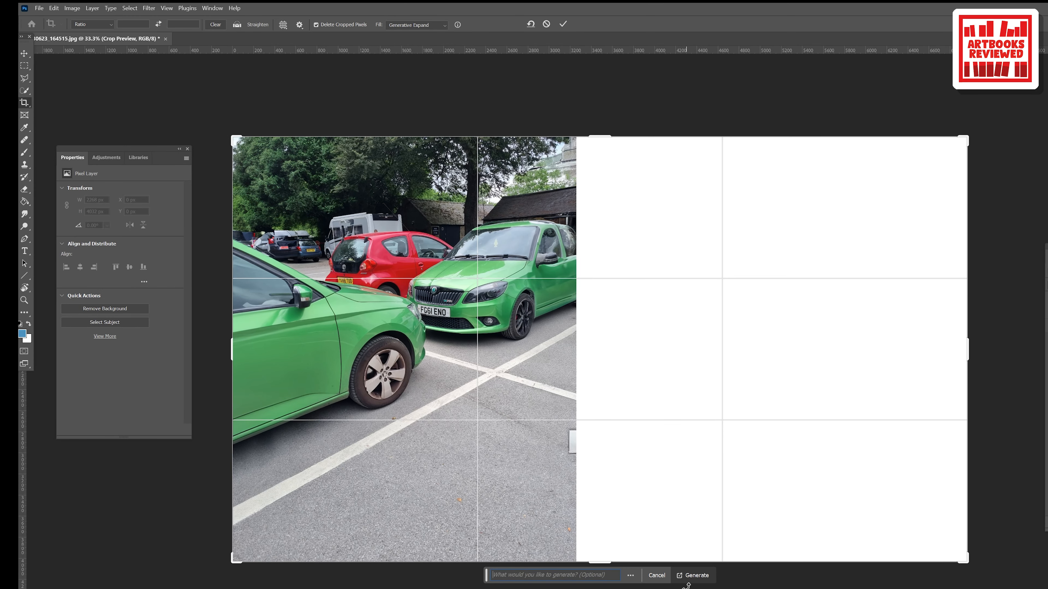
left_click(702, 574)
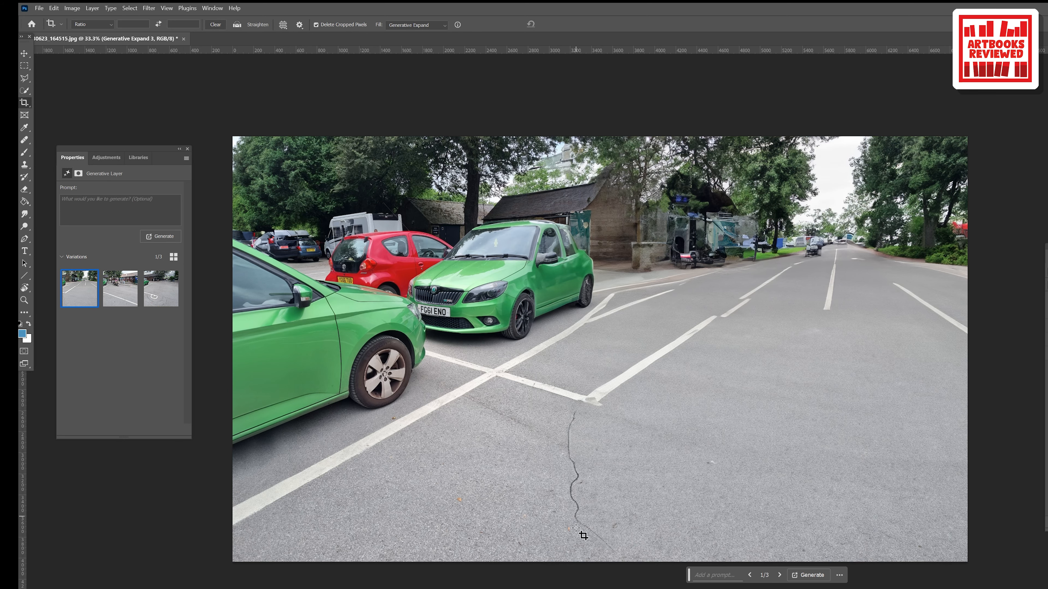
left_click(125, 293)
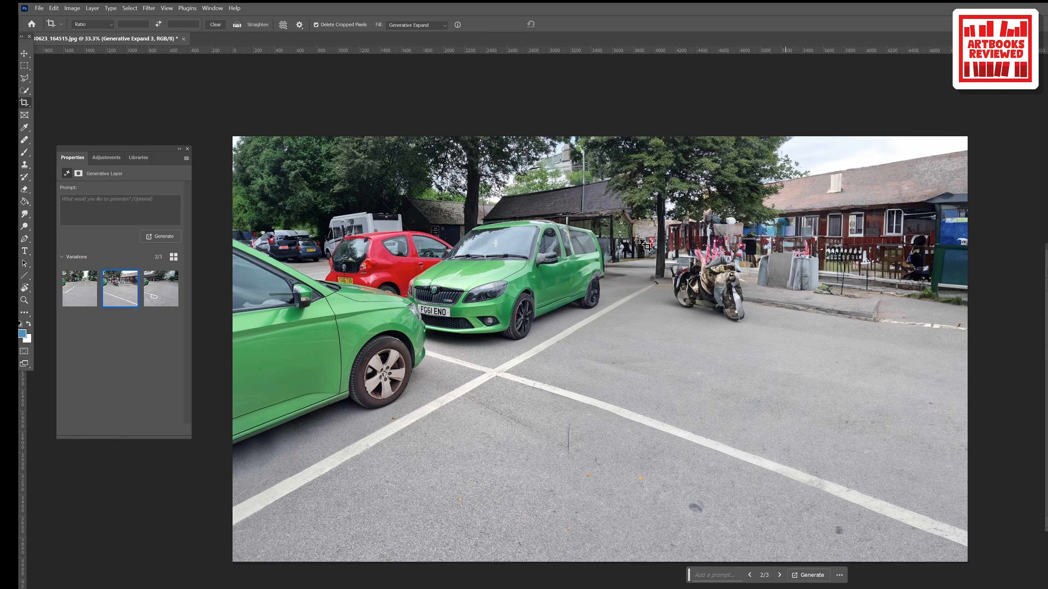
left_click(157, 294)
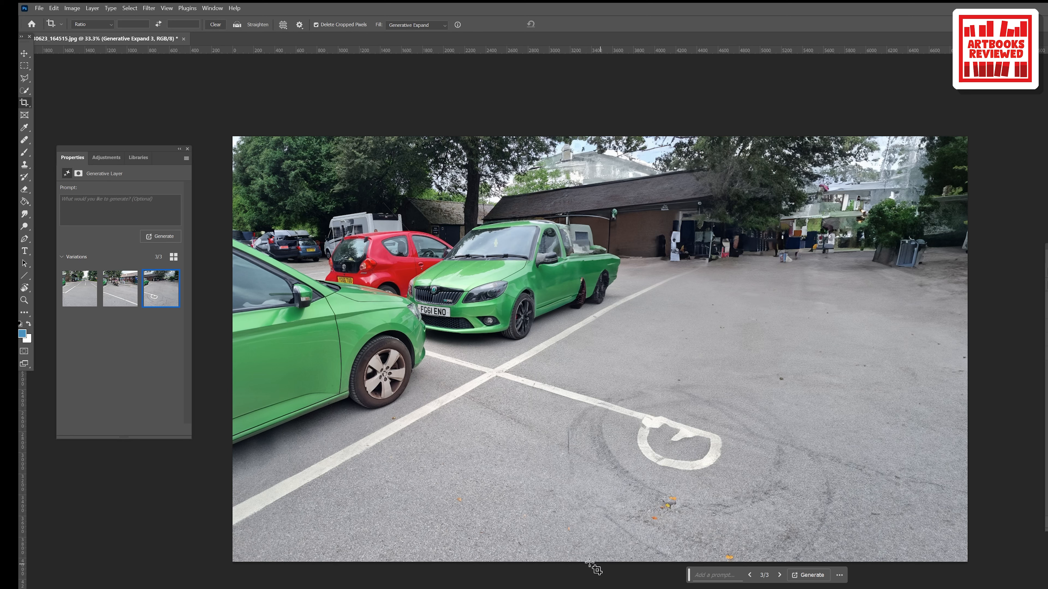
left_click(25, 53)
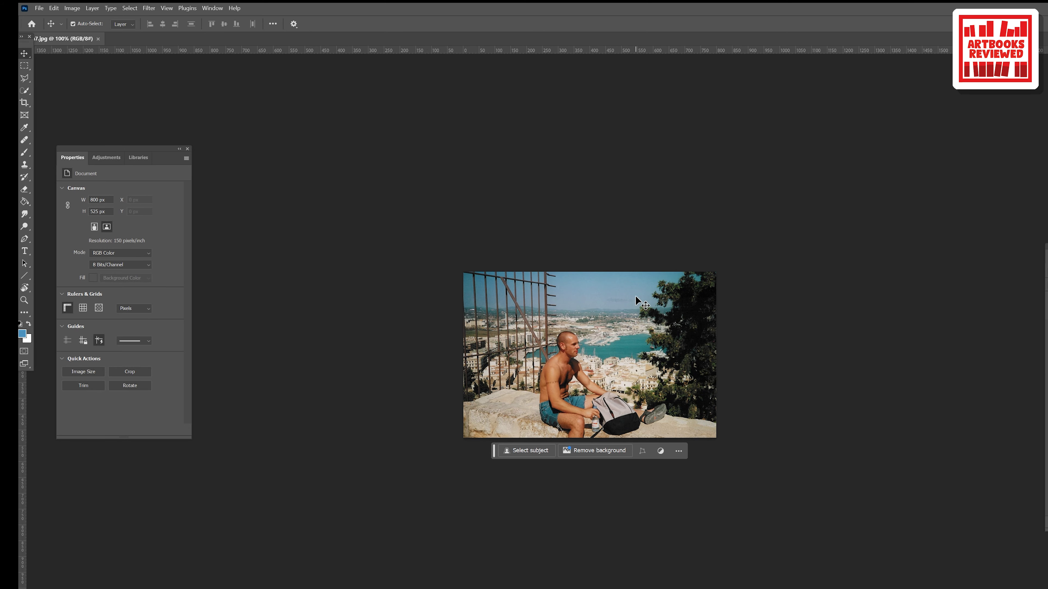
Step: Extend the left side of the seated man photo by about a fifth of its width using Generative Expand without a prompt
key("ctrl+plus")
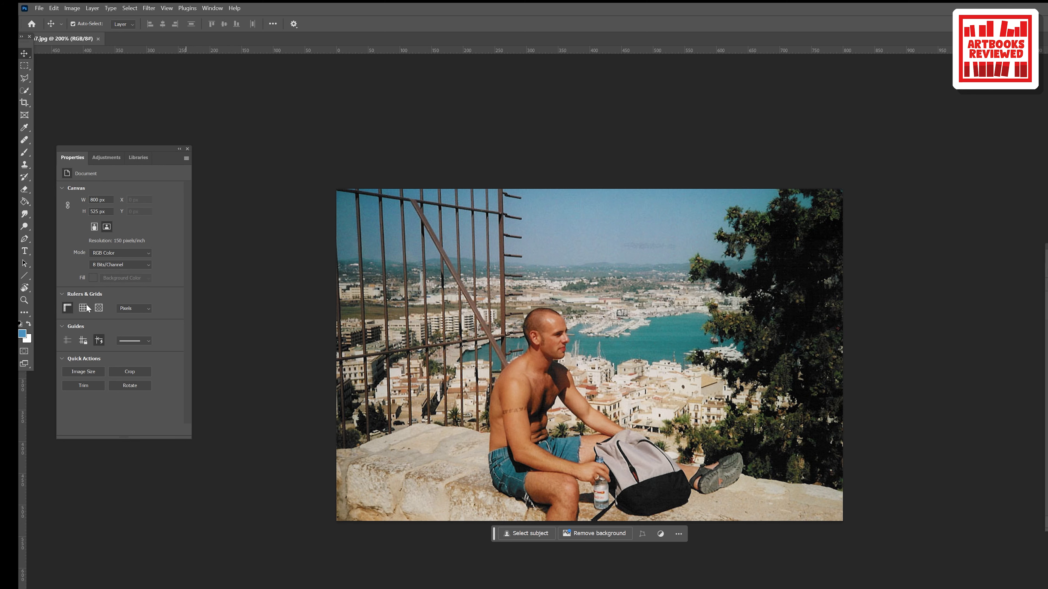
left_click(24, 102)
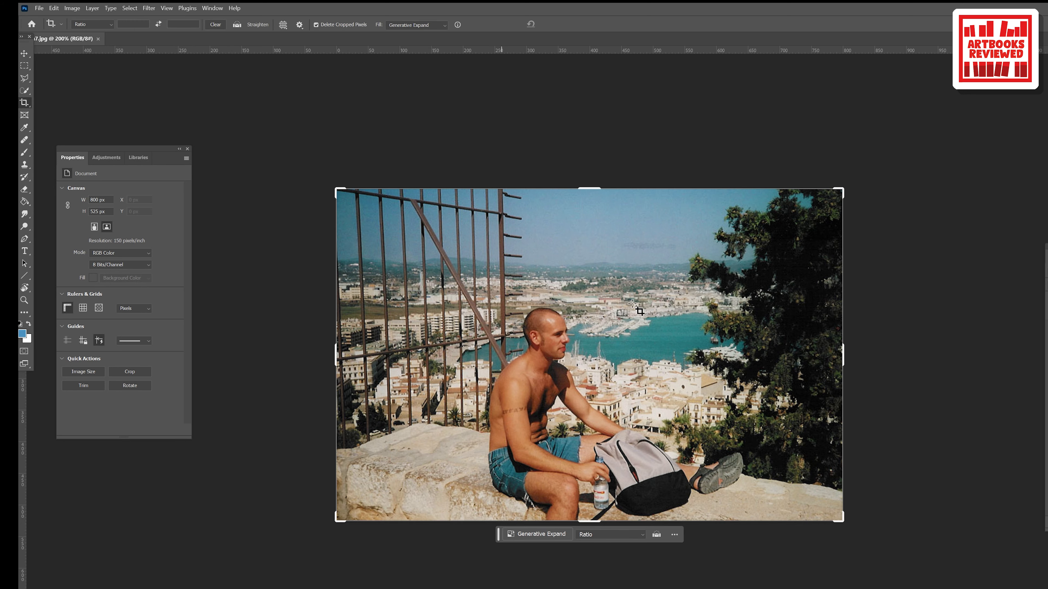
left_click_drag(335, 358, 284, 359)
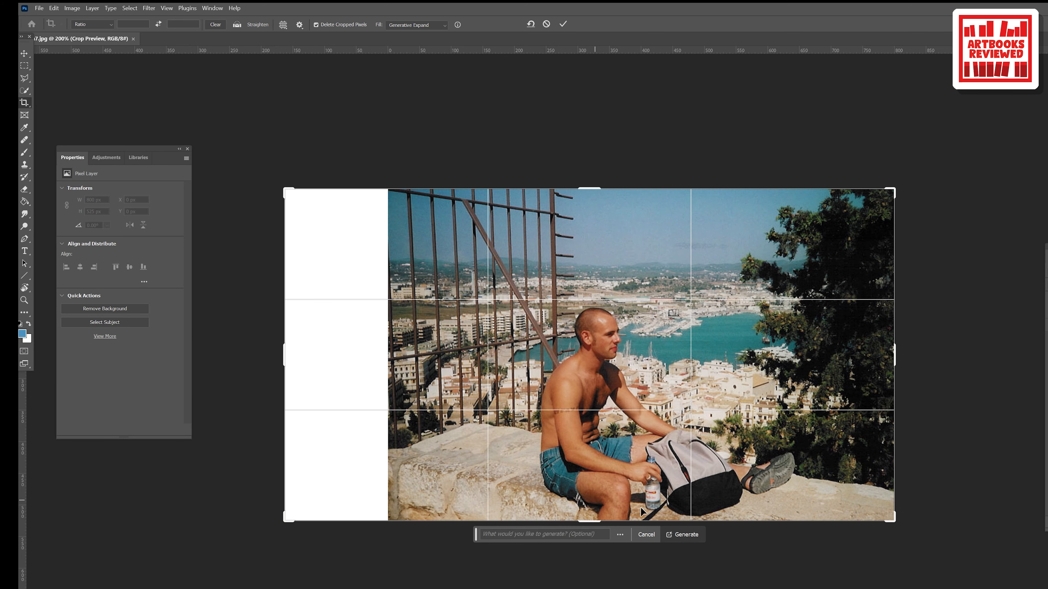
left_click(687, 535)
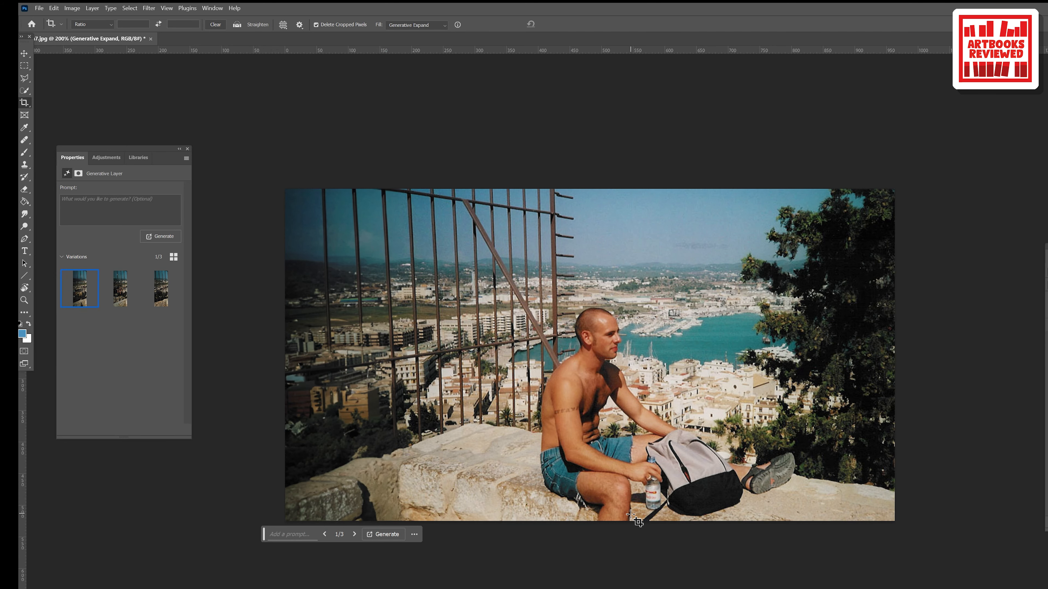
Step: Extend the bottom of the seated man photo by about a third of its height using Generative Expand without a prompt
left_click(24, 104)
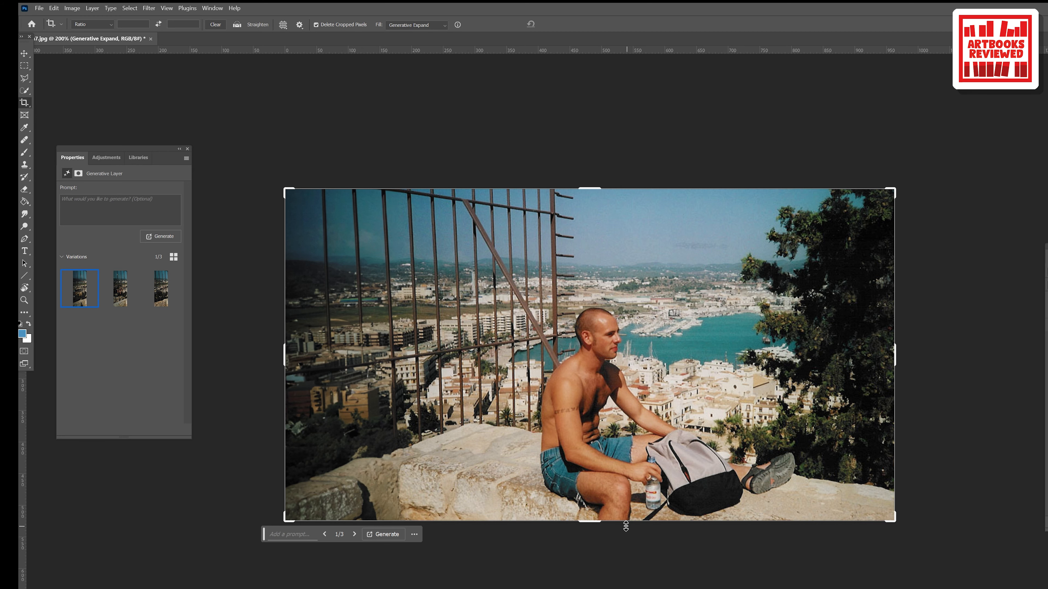
left_click_drag(598, 526, 603, 583)
key("Return")
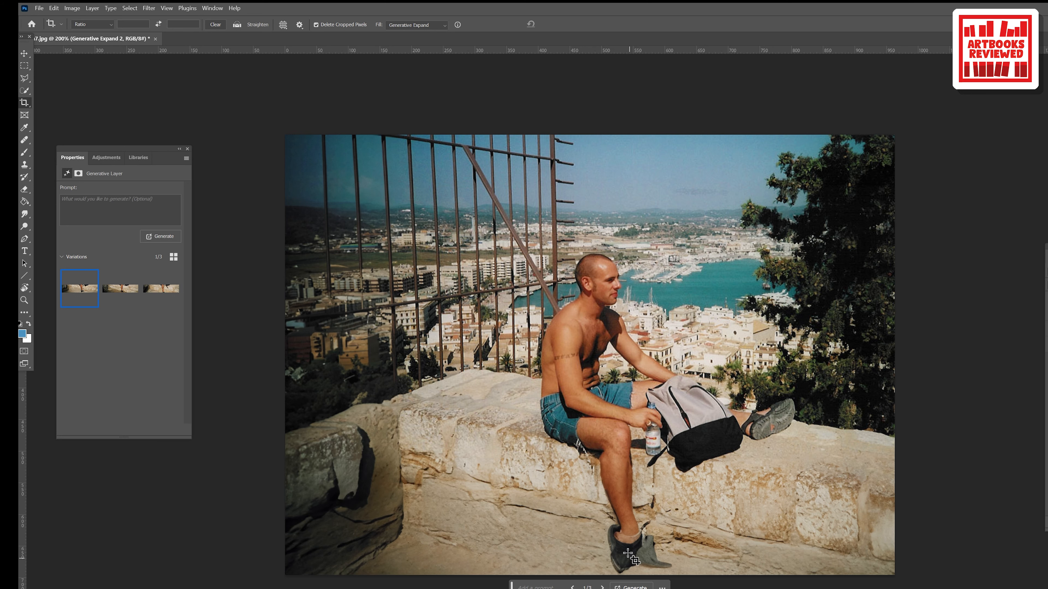
Step: Examine the generated lower leg and stone wall up close, undoing the accidental move of the generated layer
left_click(22, 55)
key("ctrl+plus")
key("ctrl+plus")
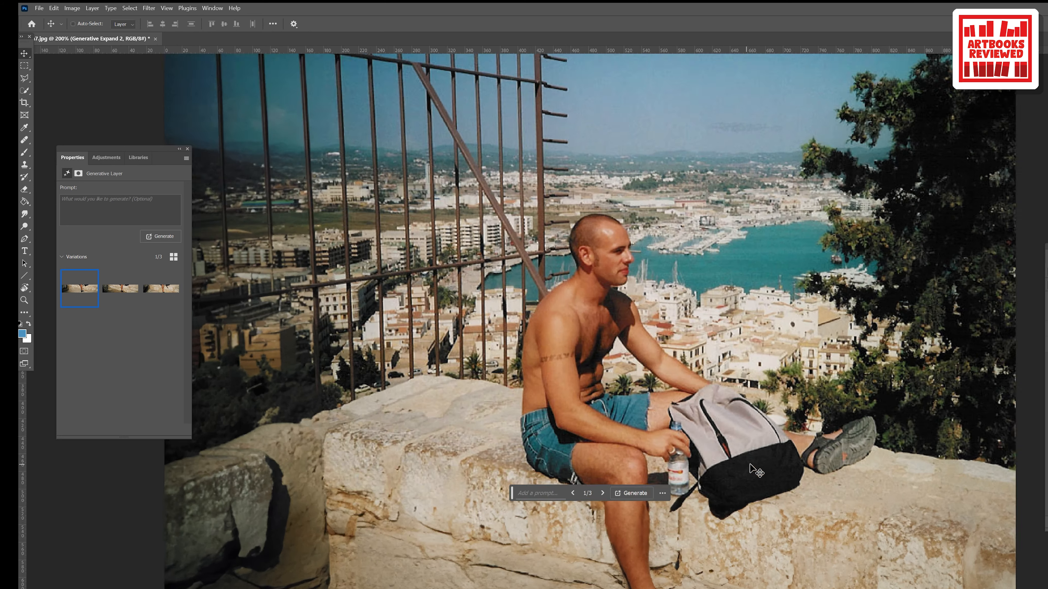
left_click_drag(790, 565, 775, 415)
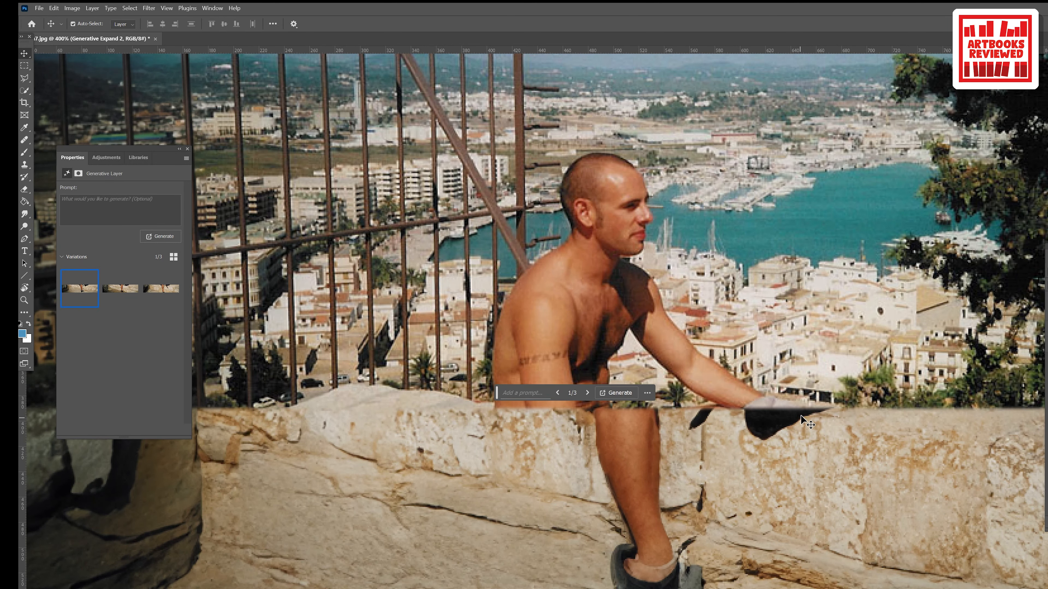
key("ctrl+z")
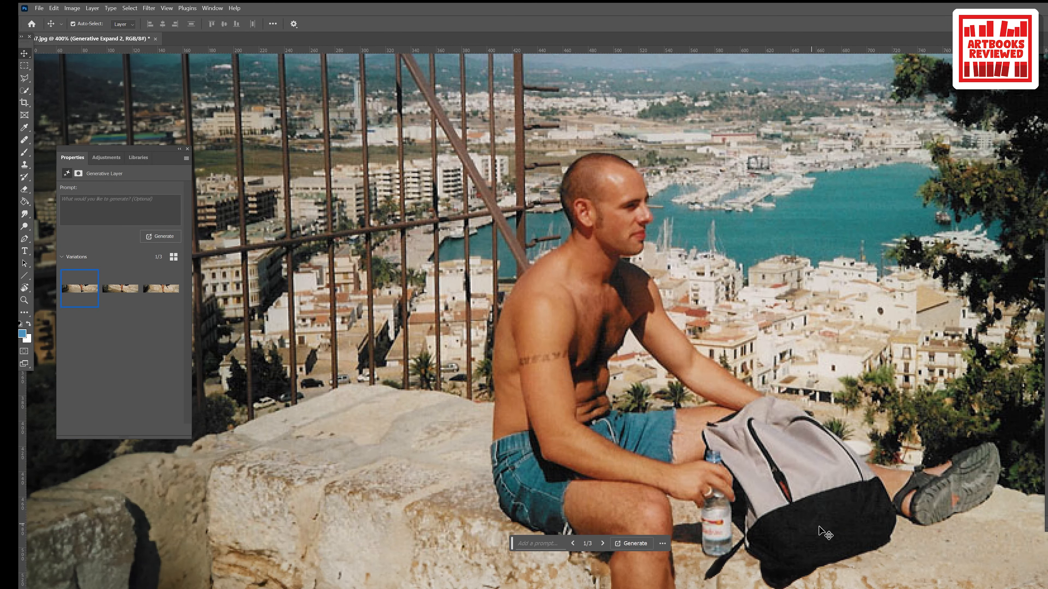
Step: Inspect the generated shoe and stone wall up close and in full view, and choose the third variation of the bottom extension
left_click_drag(822, 536, 750, 271)
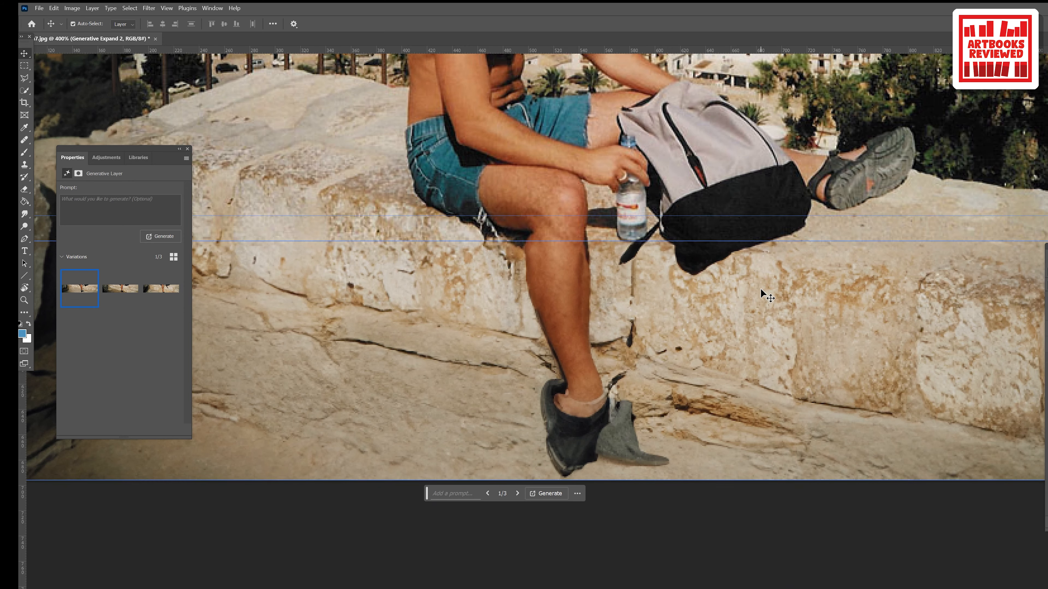
key("ctrl+plus")
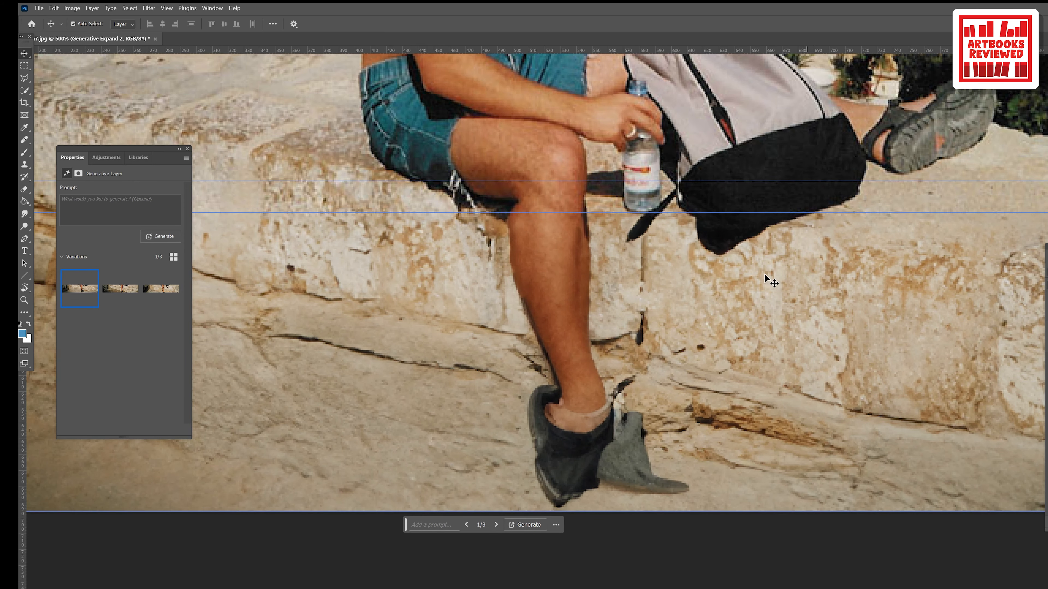
left_click_drag(836, 214, 810, 253)
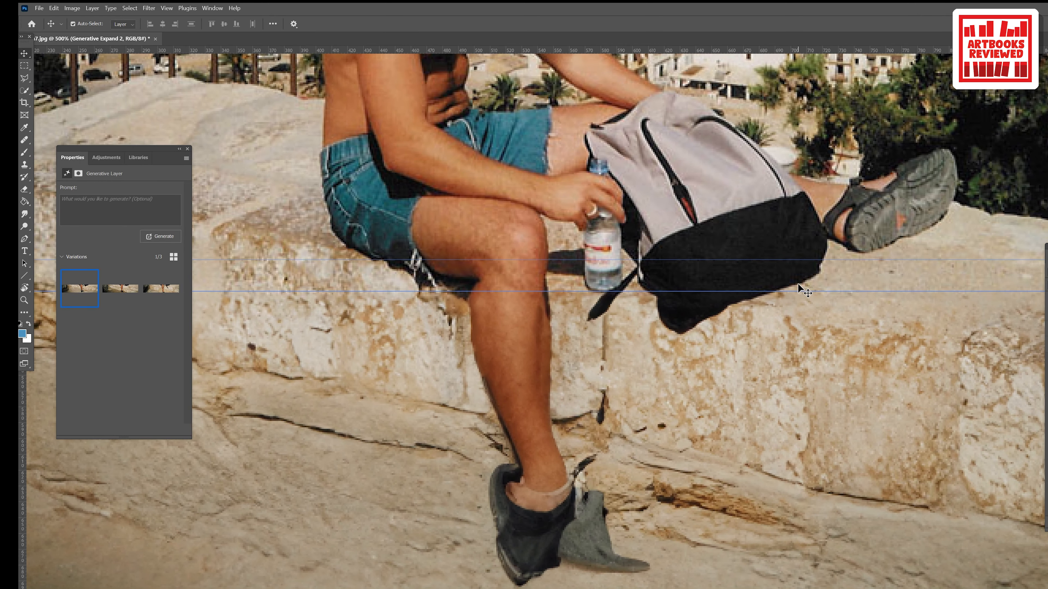
key("ctrl+1")
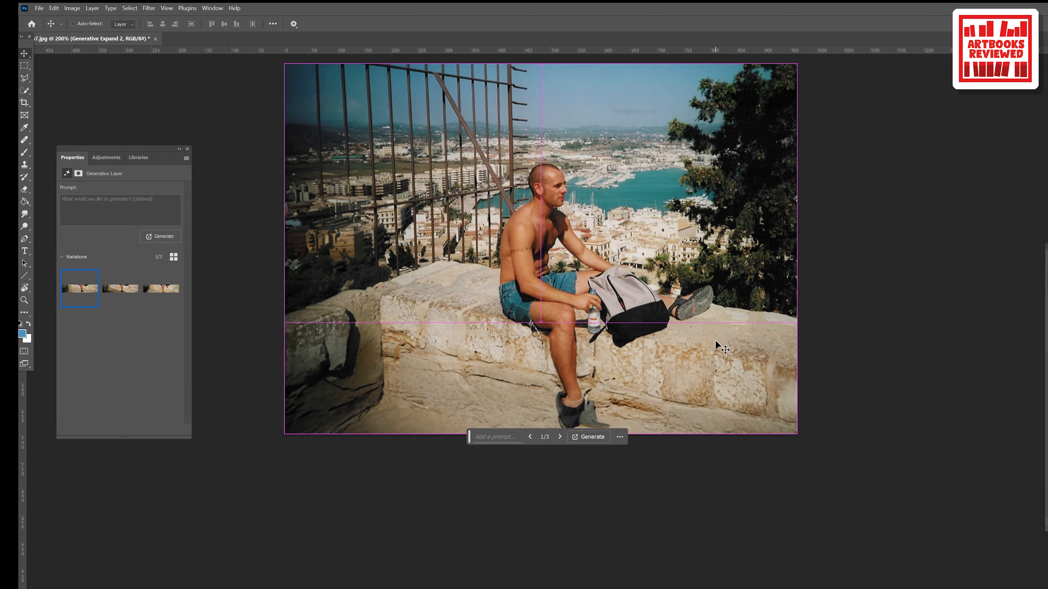
key("ctrl+plus")
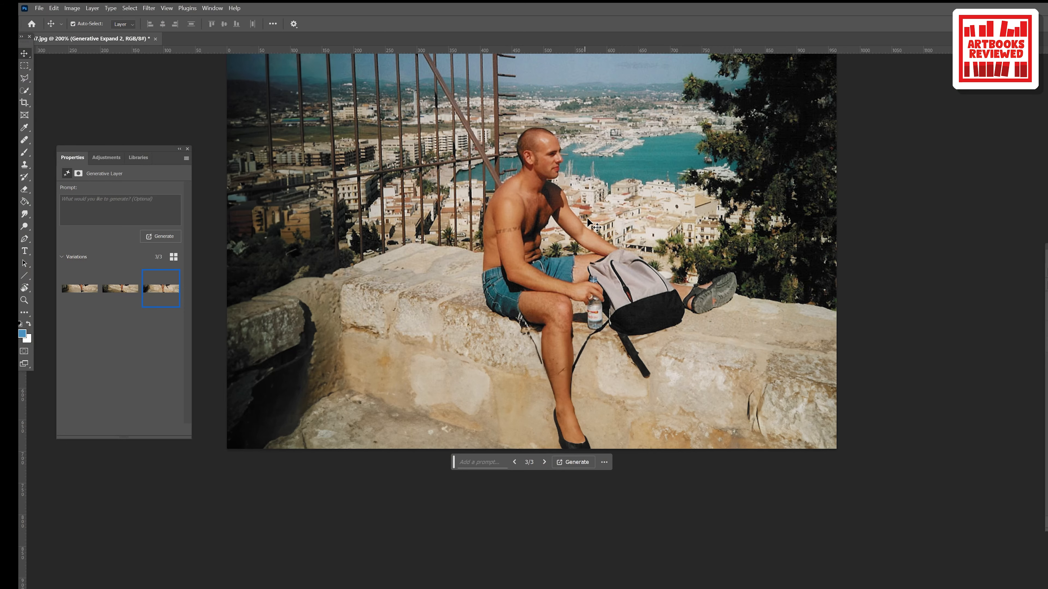
key("ctrl+minus")
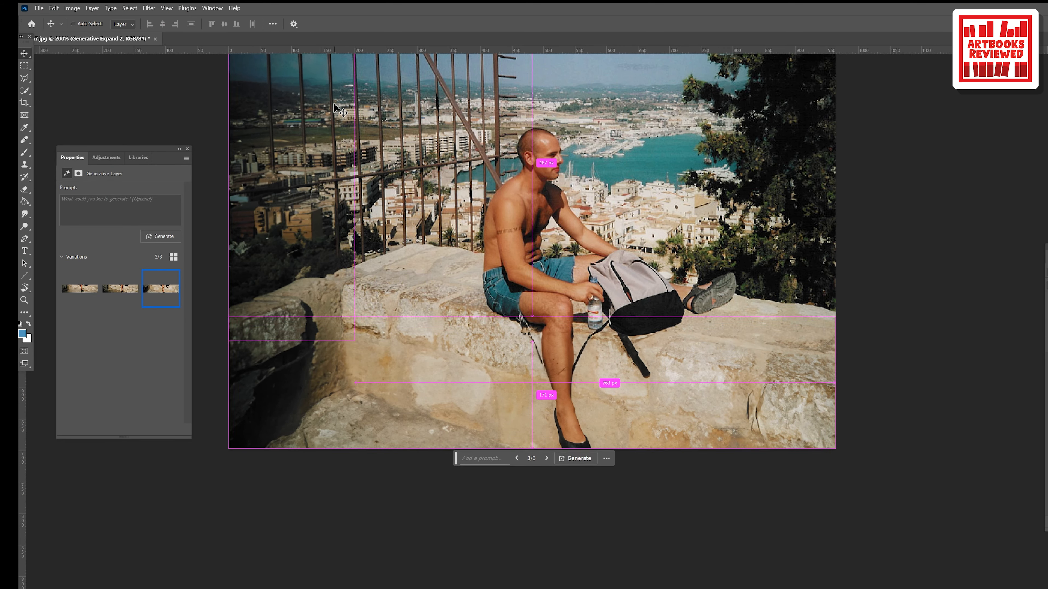